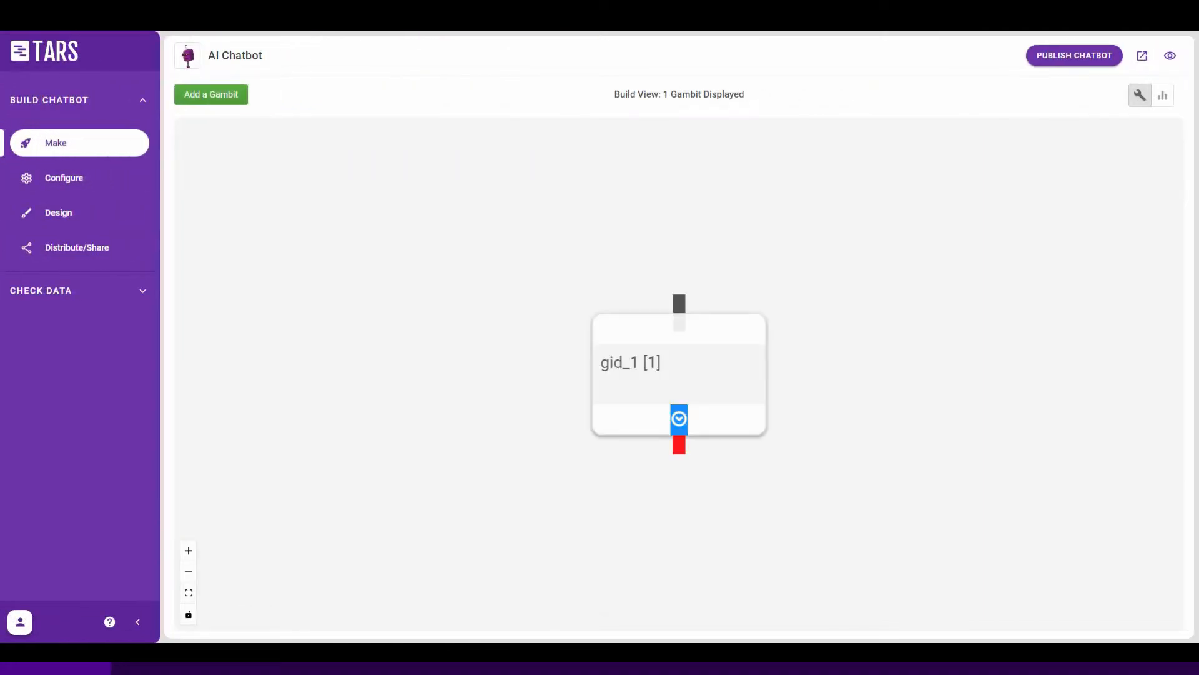
Open the gid_1 gambit, change its type to Apps and choose Google Calendar as the gambit app
{"action": "left_click", "coordinate": [679, 374]}
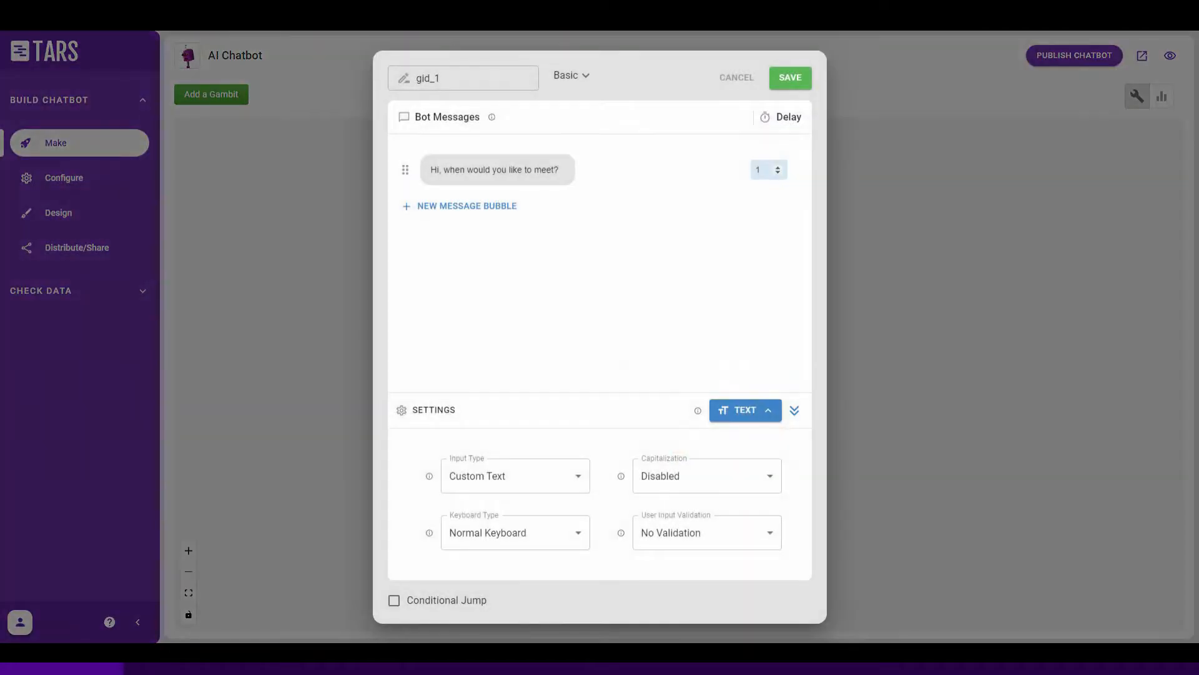
{"action": "left_click", "coordinate": [572, 76]}
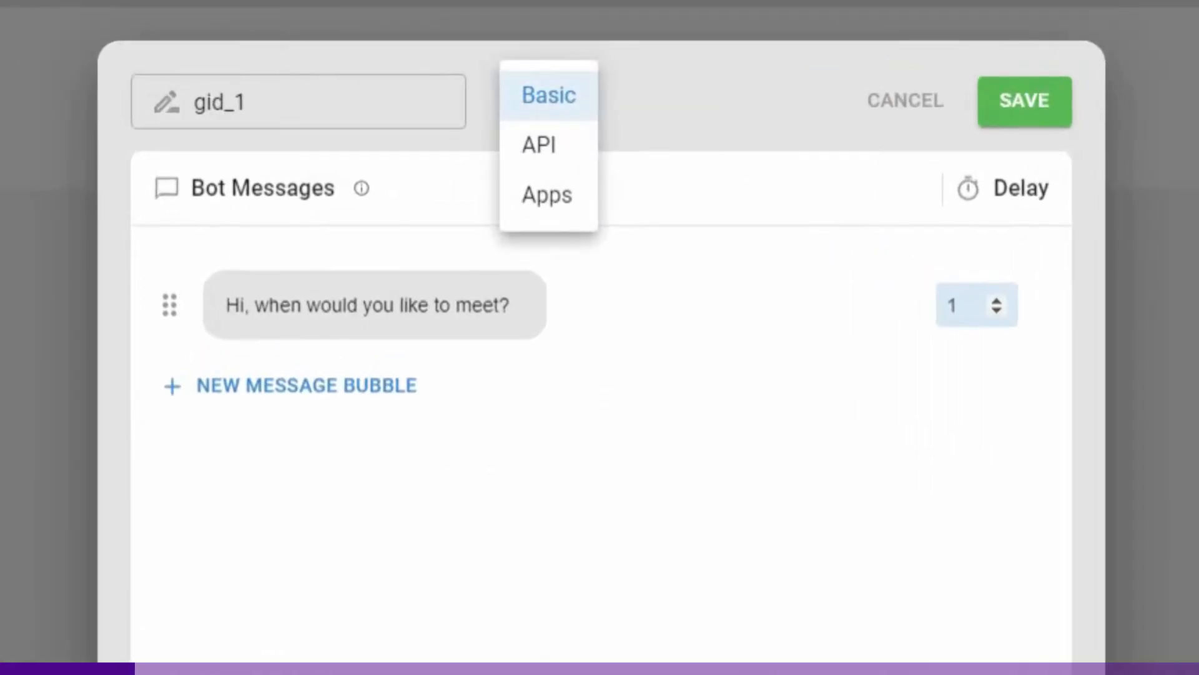
{"action": "left_click", "coordinate": [547, 194]}
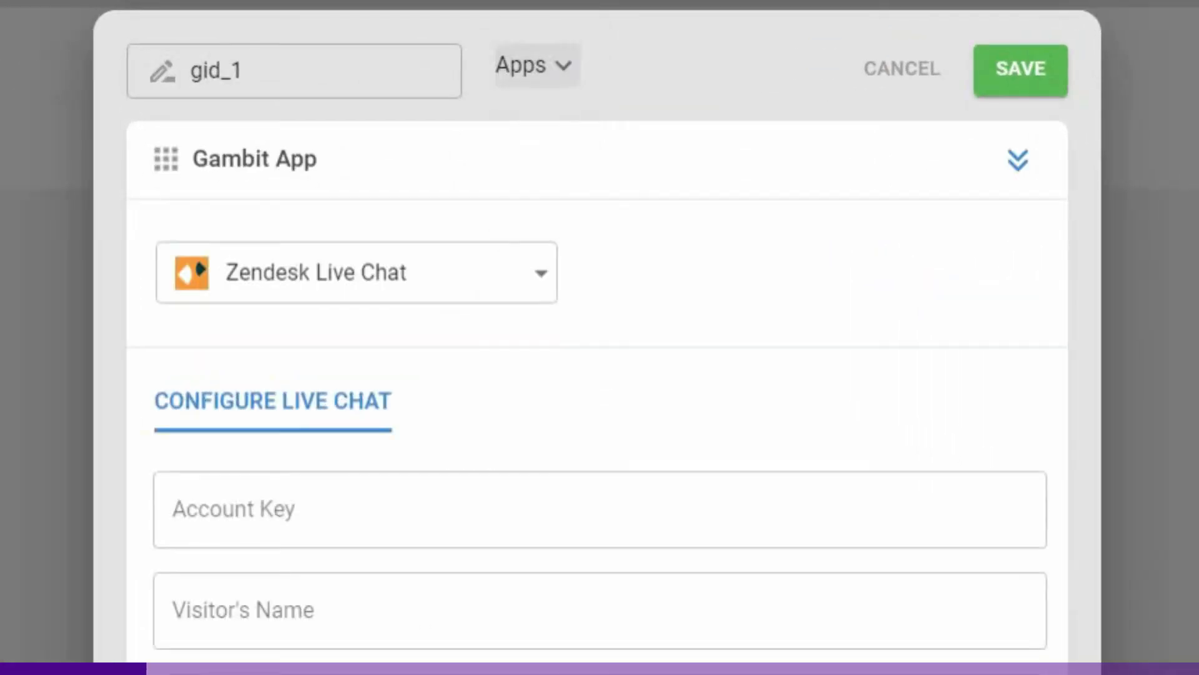
{"action": "left_click", "coordinate": [356, 272]}
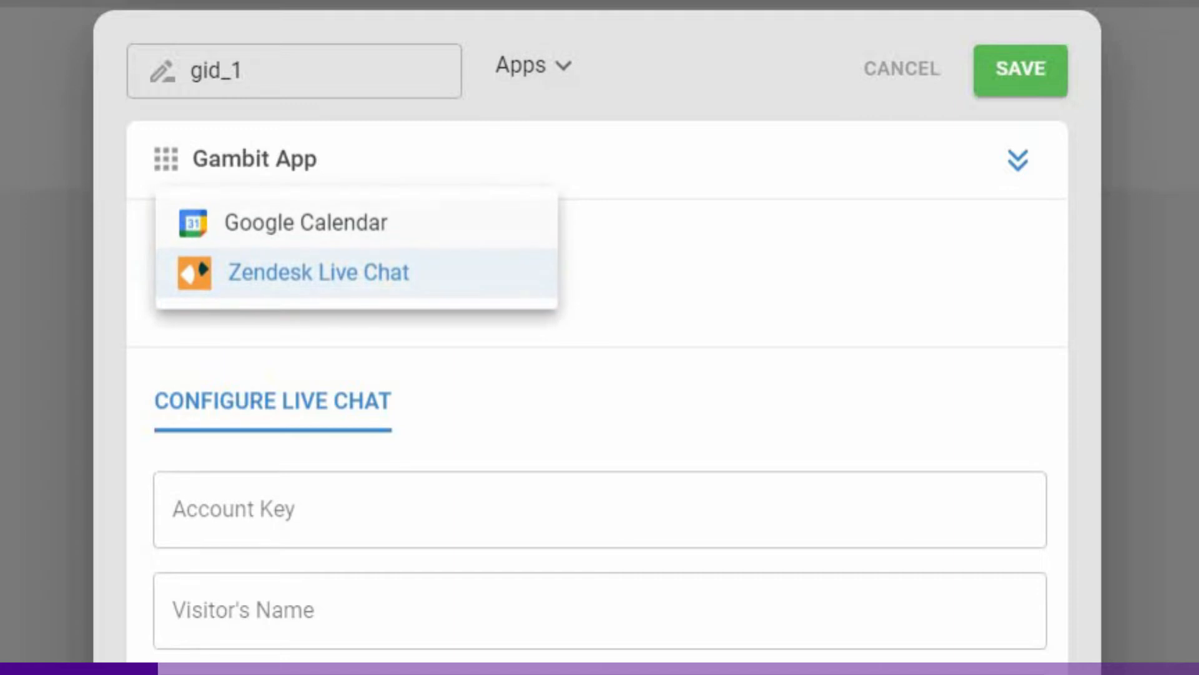
{"action": "left_click", "coordinate": [307, 222]}
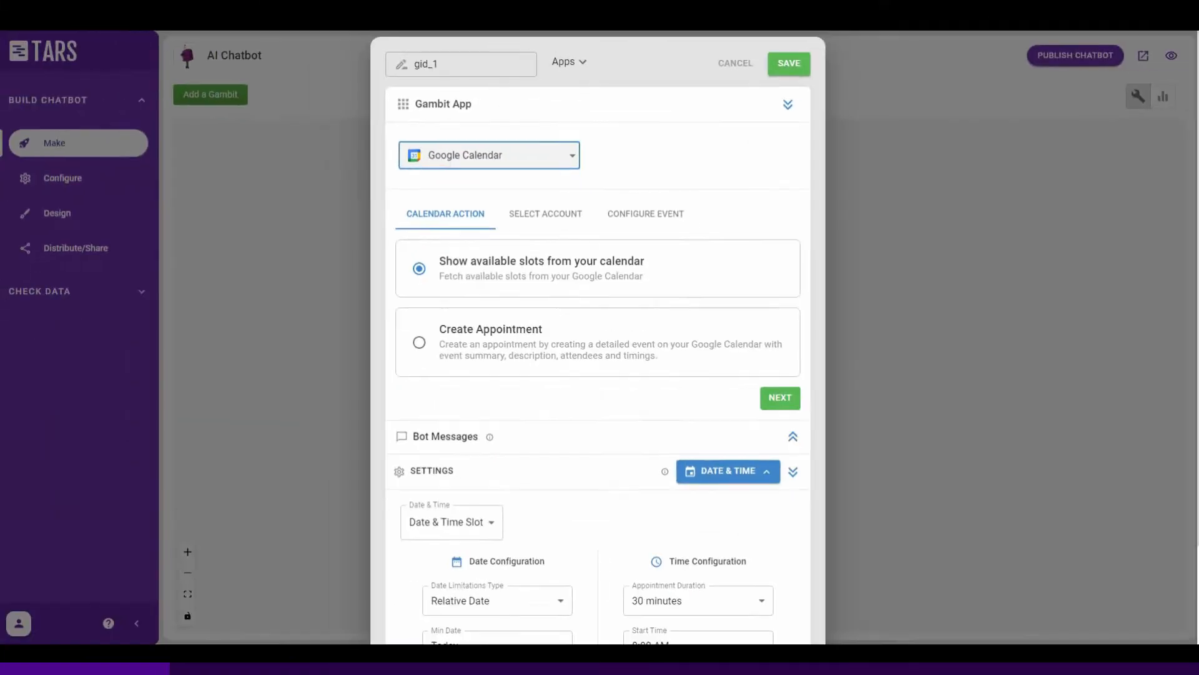
Select the connected Google account for the available-slots action and choose its calendar in the event configuration
{"action": "scroll", "coordinate": [597, 375], "scroll_direction": "down", "scroll_amount": 2}
{"action": "scroll", "coordinate": [597, 375], "scroll_direction": "up", "scroll_amount": 2}
{"action": "scroll", "coordinate": [598, 337], "scroll_direction": "down", "scroll_amount": 2}
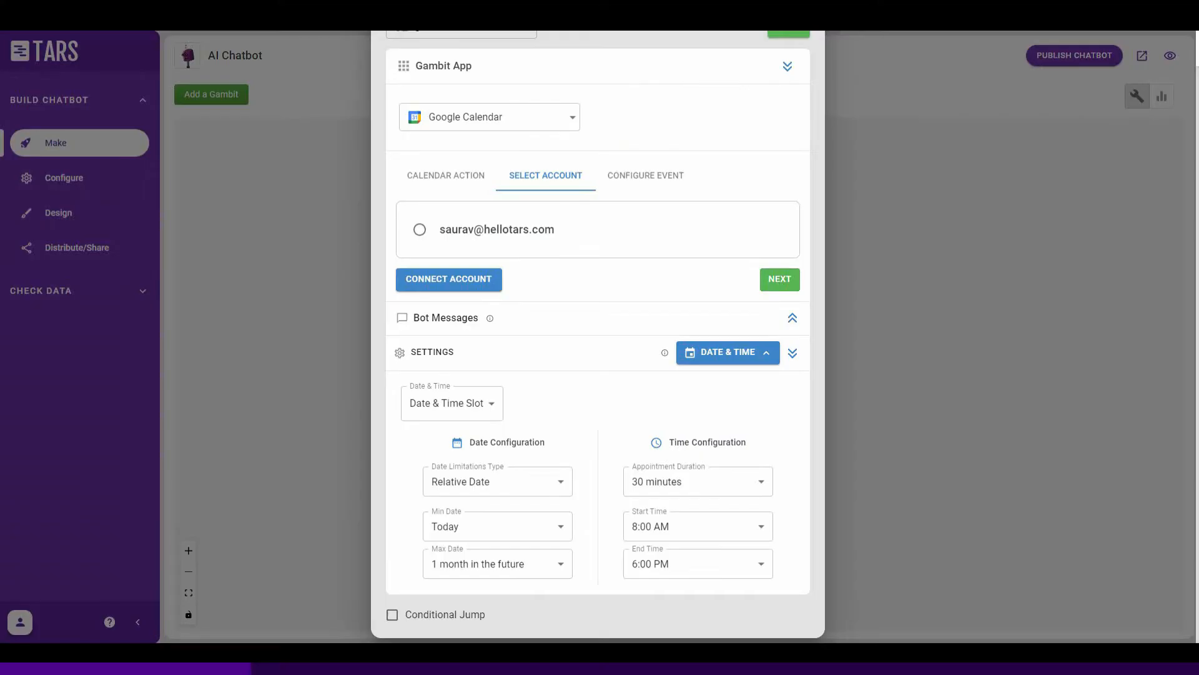
{"action": "left_click", "coordinate": [420, 229]}
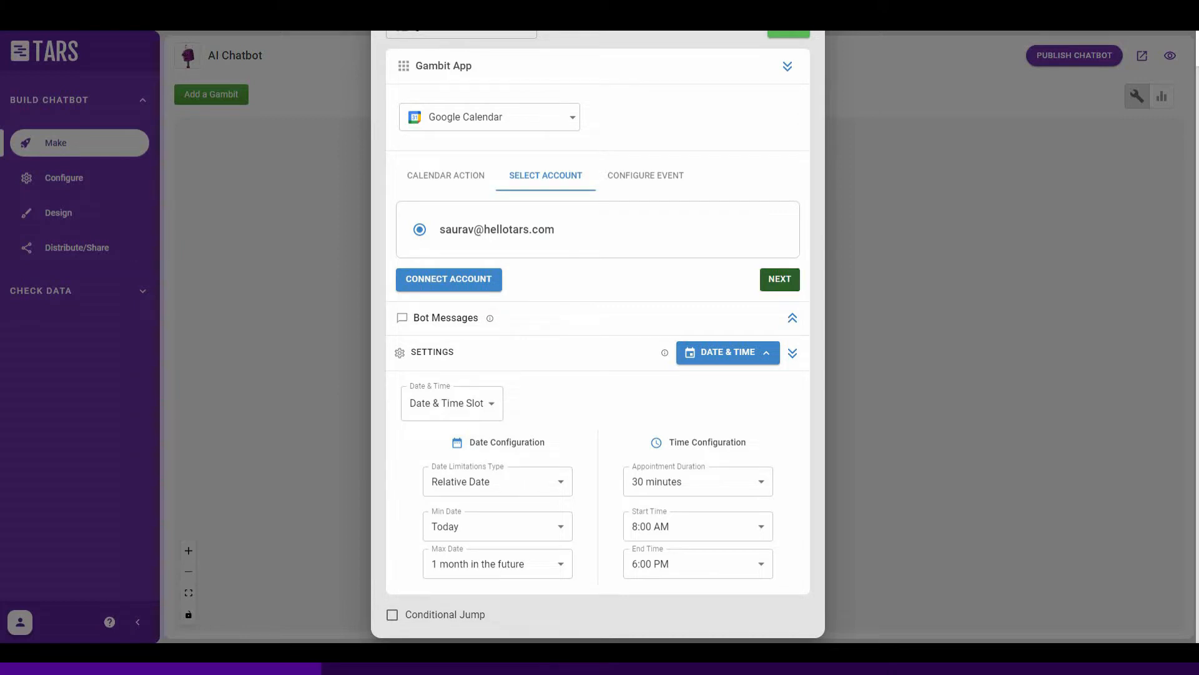
{"action": "left_click", "coordinate": [775, 277]}
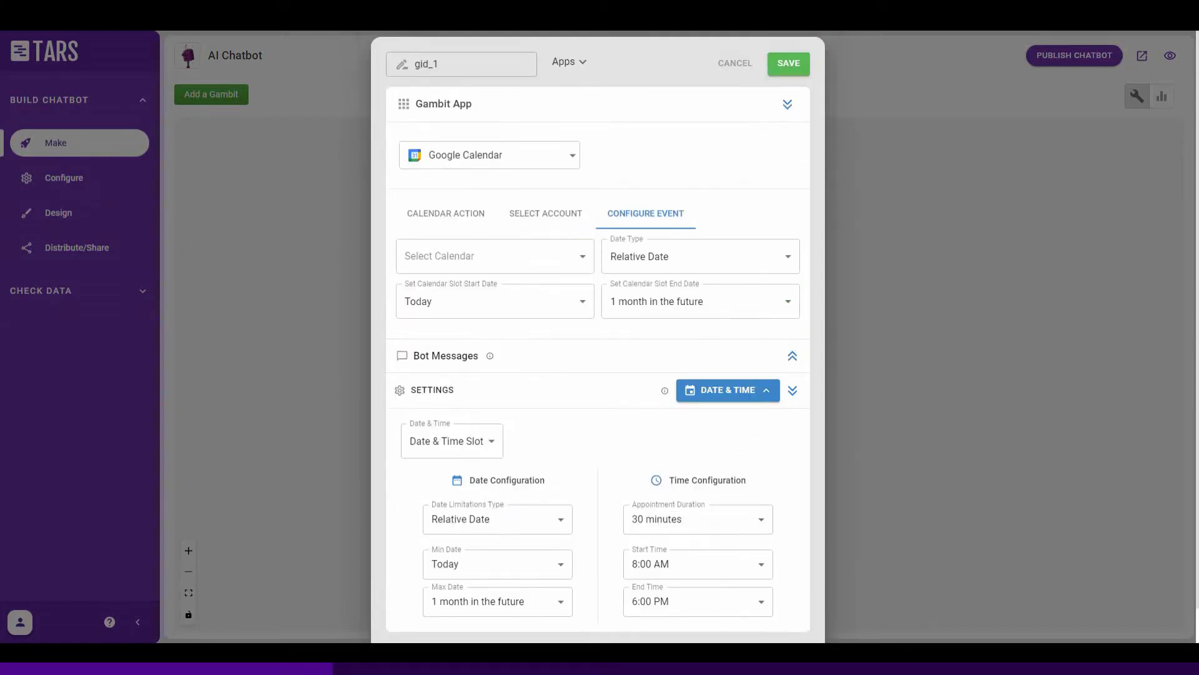
{"action": "left_click", "coordinate": [535, 256]}
{"action": "left_click", "coordinate": [535, 258]}
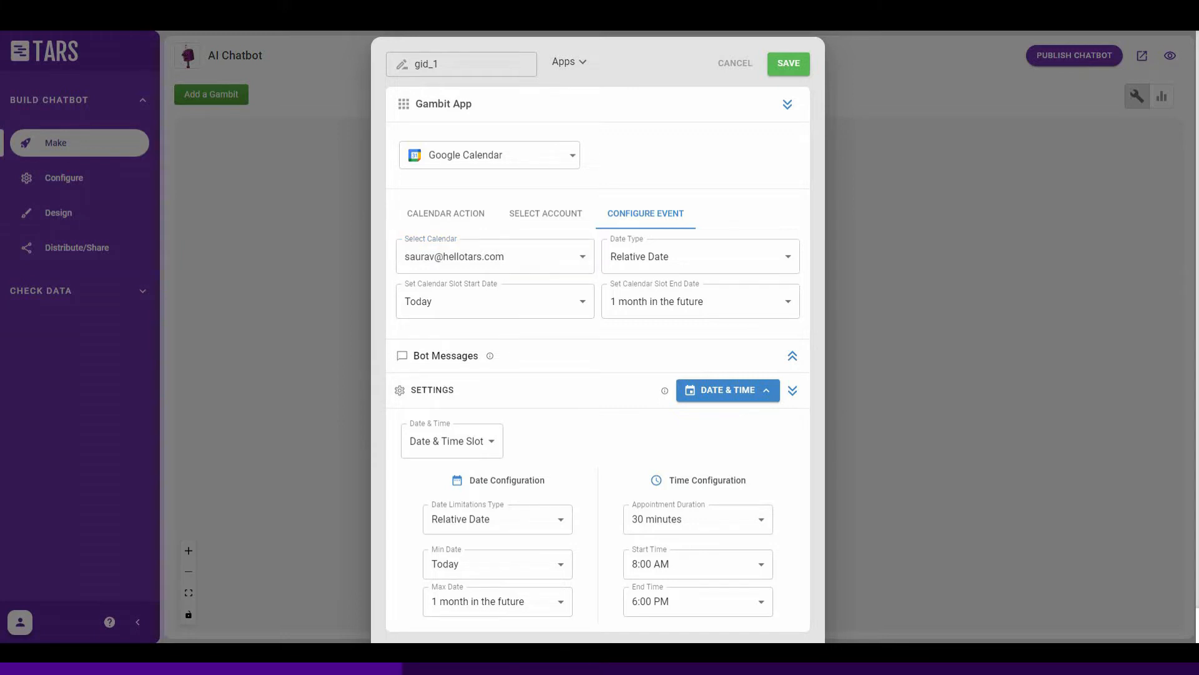
Check the date type options for the calendar slots
{"action": "left_click", "coordinate": [700, 256]}
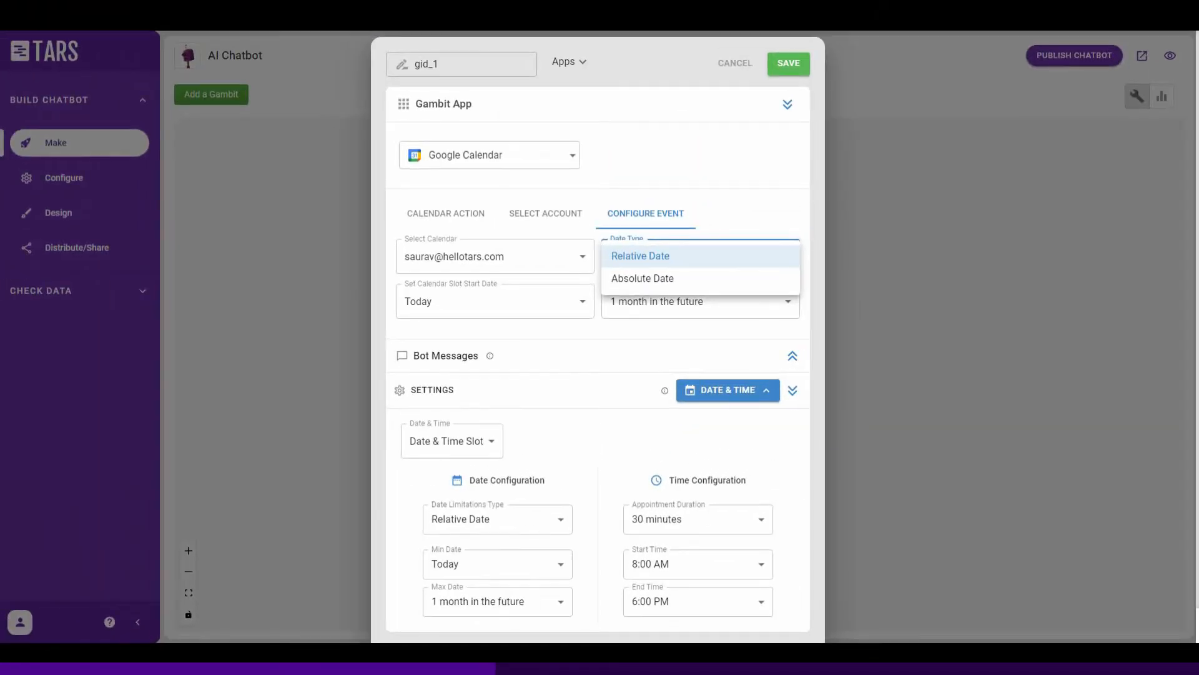
{"action": "left_click", "coordinate": [643, 278]}
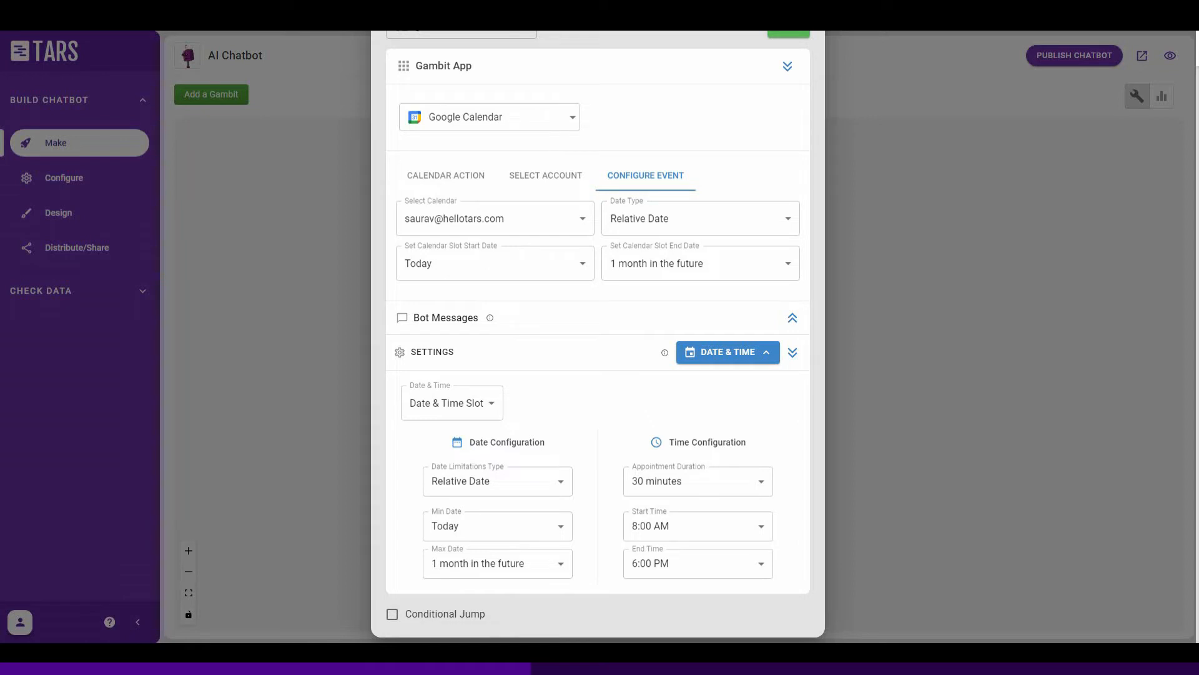
Rename the gambit to meeting, save it and publish the chatbot
{"action": "scroll", "coordinate": [598, 338], "scroll_direction": "up", "scroll_amount": 1}
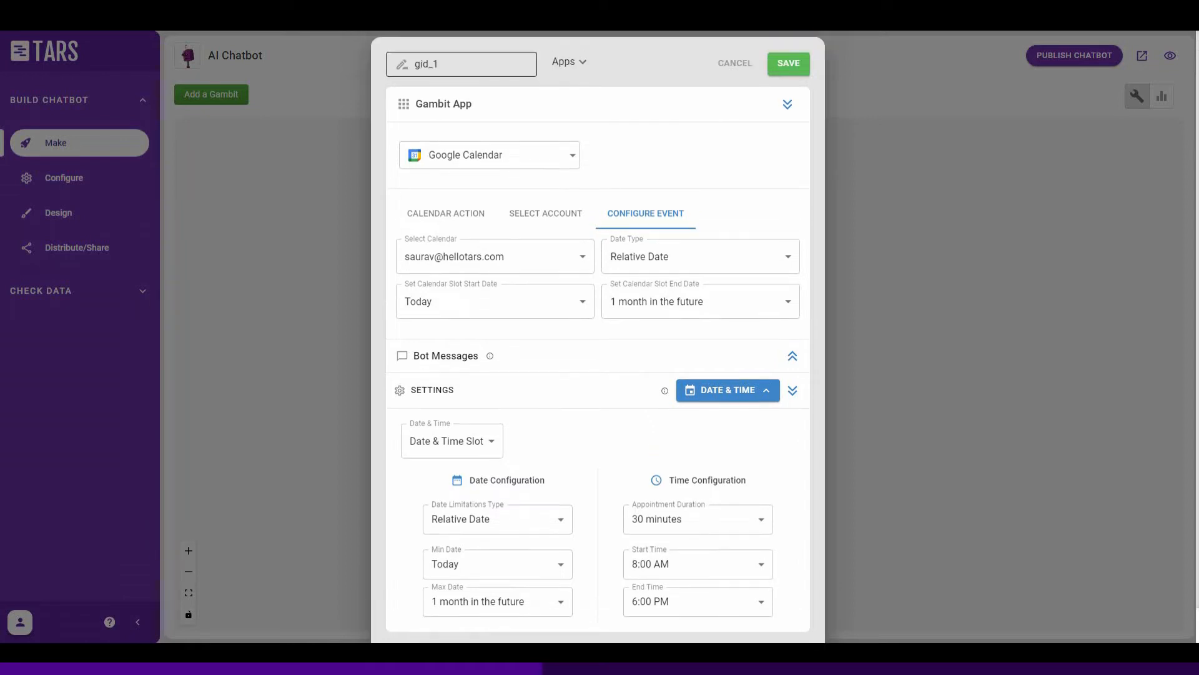
{"action": "key", "text": "ctrl+a"}
{"action": "type", "text": "meeting"}
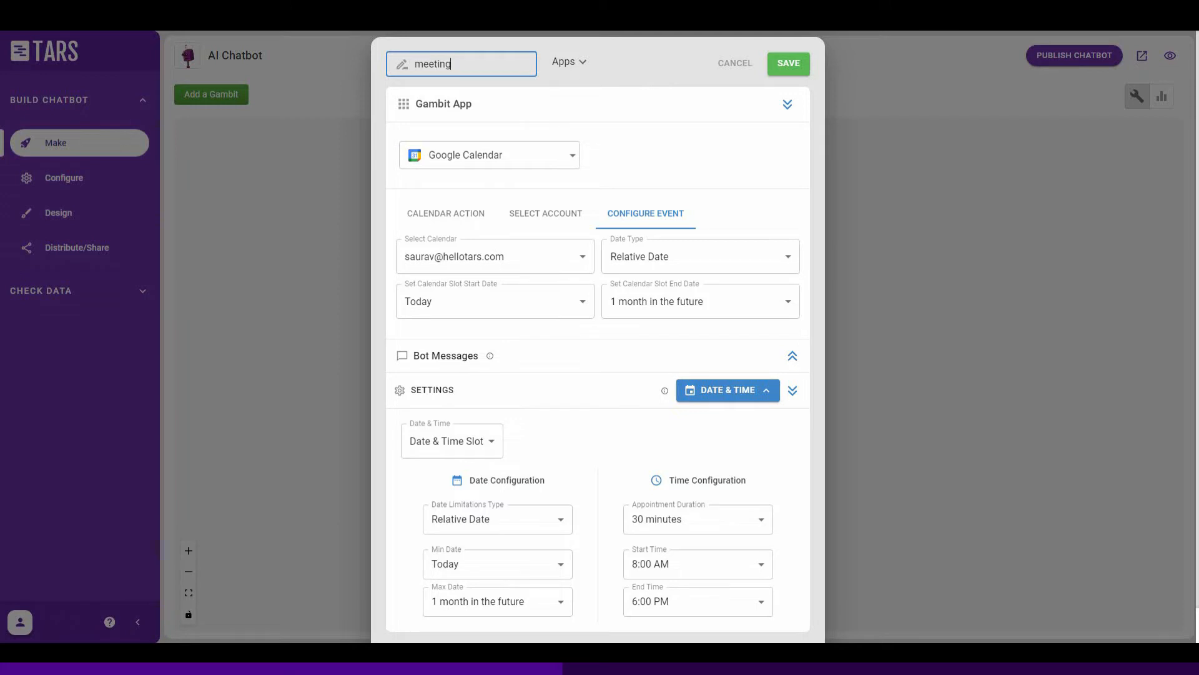
{"action": "key", "text": "Return"}
{"action": "left_click", "coordinate": [789, 64]}
{"action": "left_click", "coordinate": [1074, 56]}
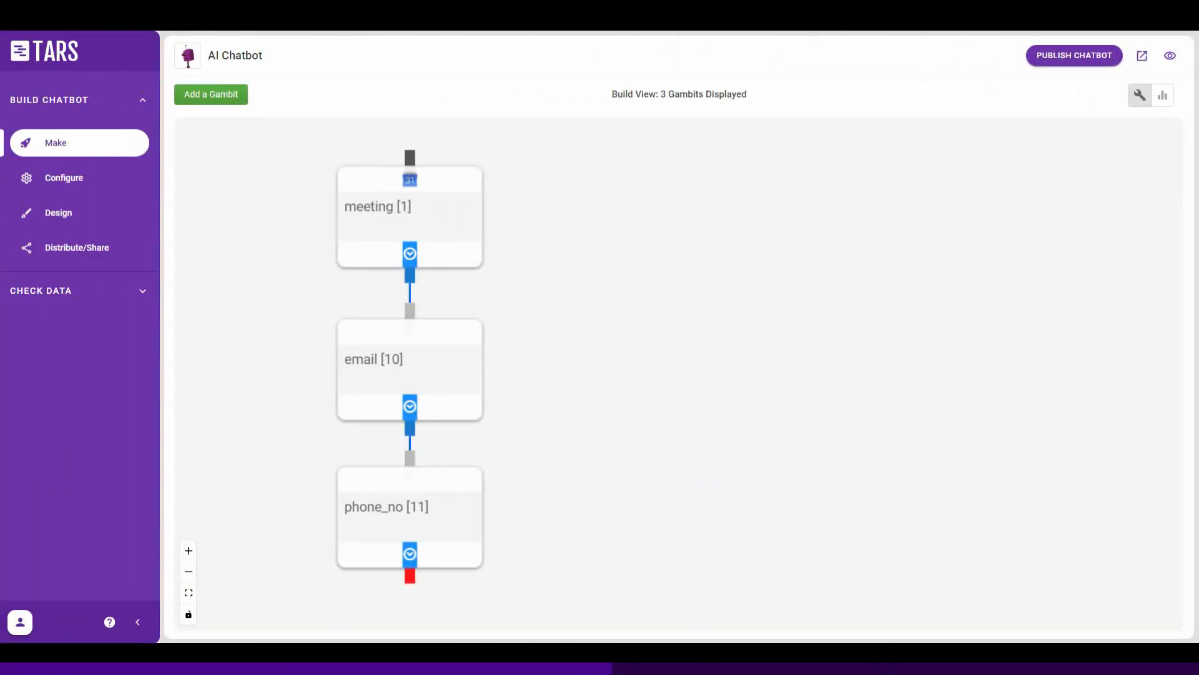
Add a new gambit and set it up as a Google Calendar app with the Create Appointment action
{"action": "left_click", "coordinate": [211, 94]}
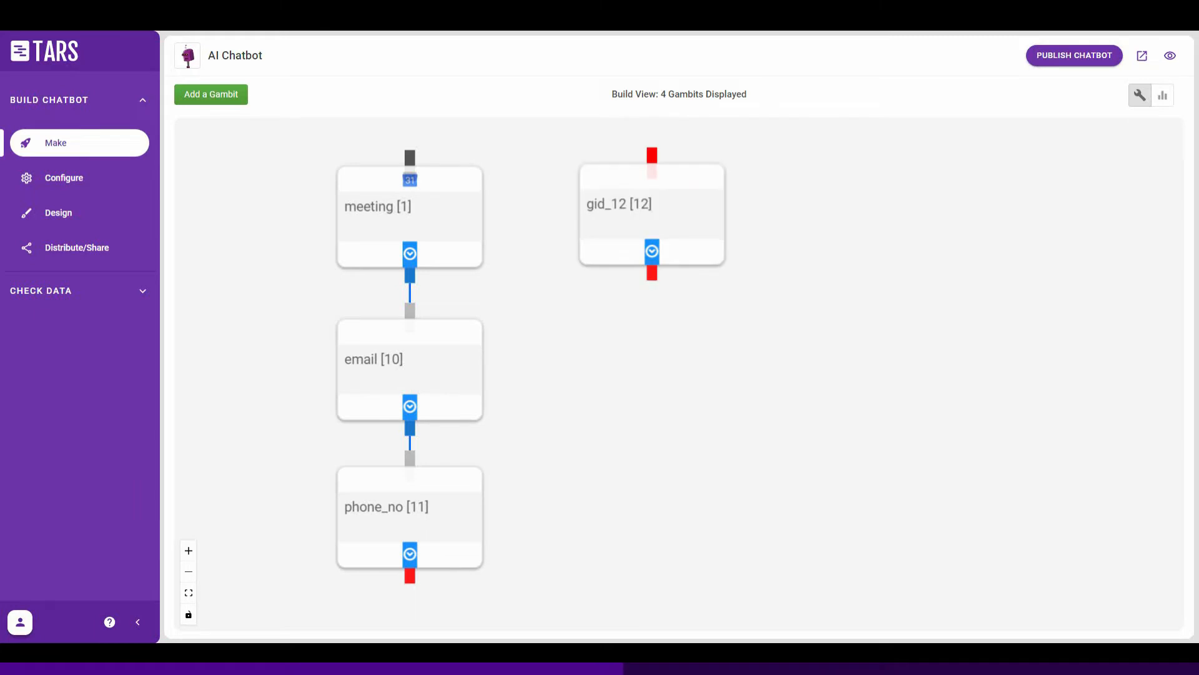
{"action": "left_click", "coordinate": [618, 204]}
{"action": "left_click", "coordinate": [572, 75]}
{"action": "left_click", "coordinate": [575, 120]}
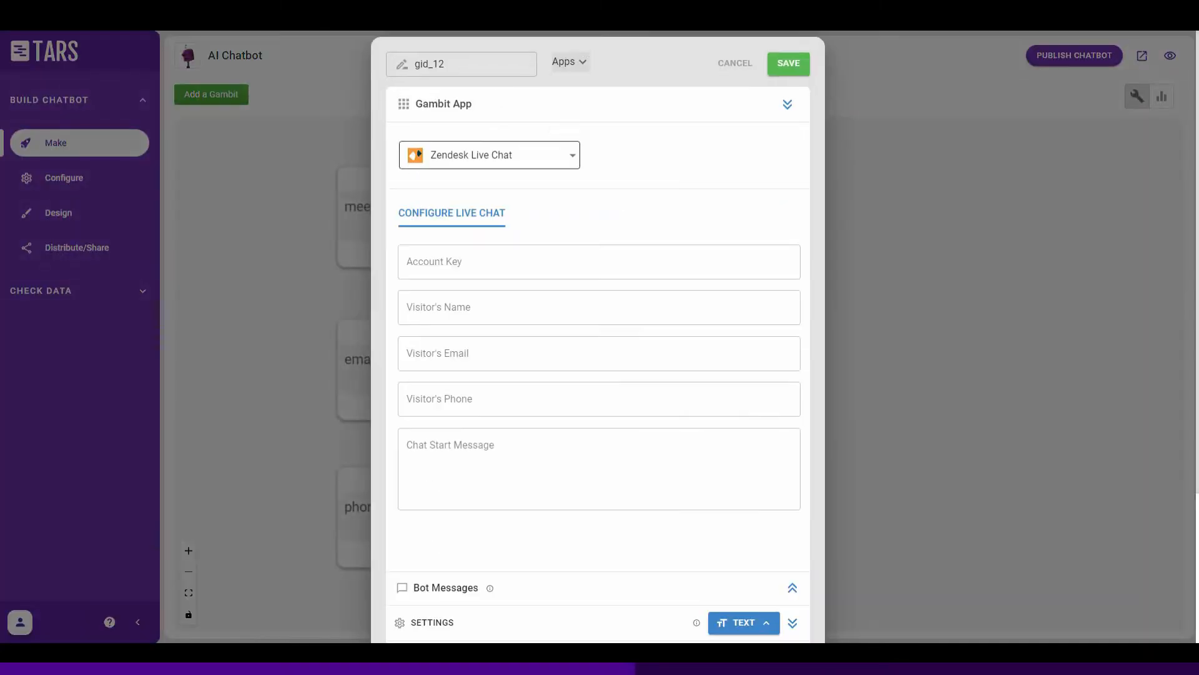
{"action": "left_click", "coordinate": [489, 155]}
{"action": "left_click", "coordinate": [481, 136]}
{"action": "left_click", "coordinate": [420, 342]}
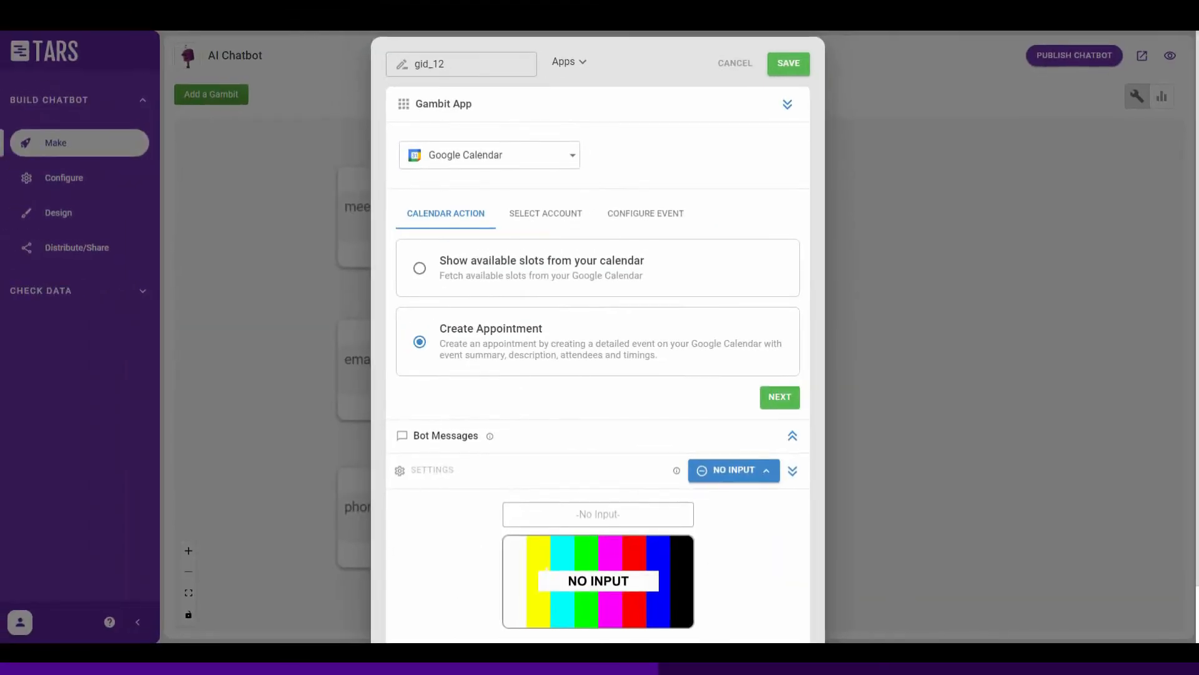
Go to the appointment's event configuration and select the connected account's calendar
{"action": "left_click", "coordinate": [693, 85]}
{"action": "left_click", "coordinate": [495, 257]}
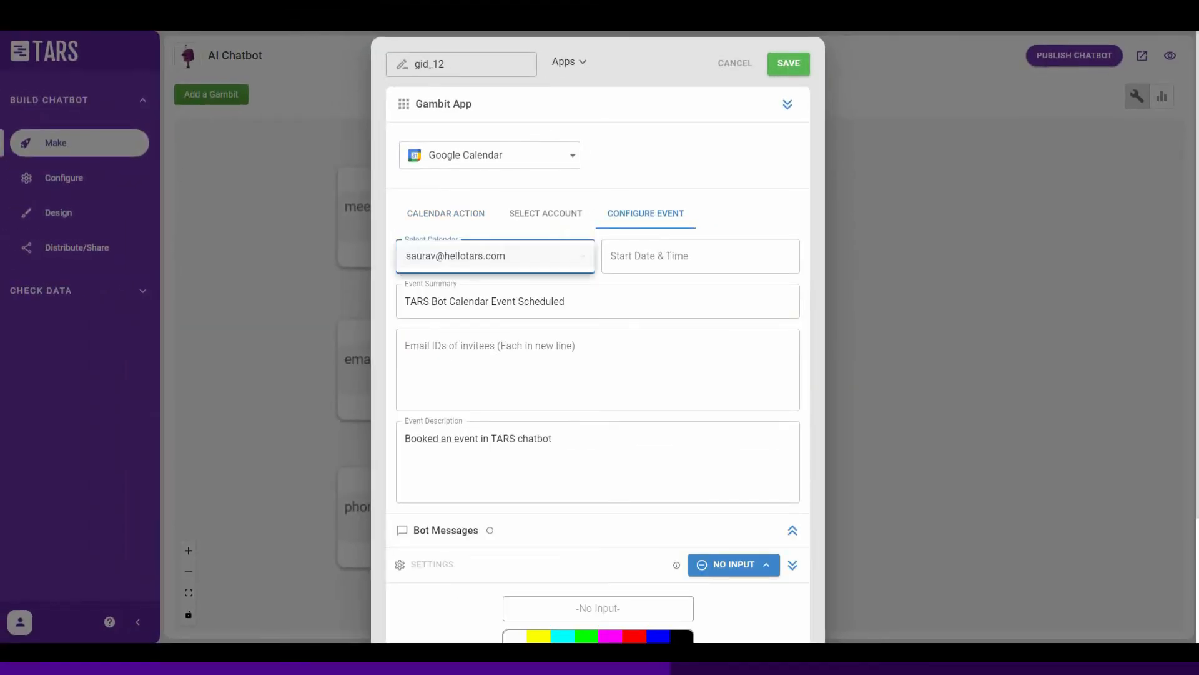
{"action": "left_click", "coordinate": [494, 257]}
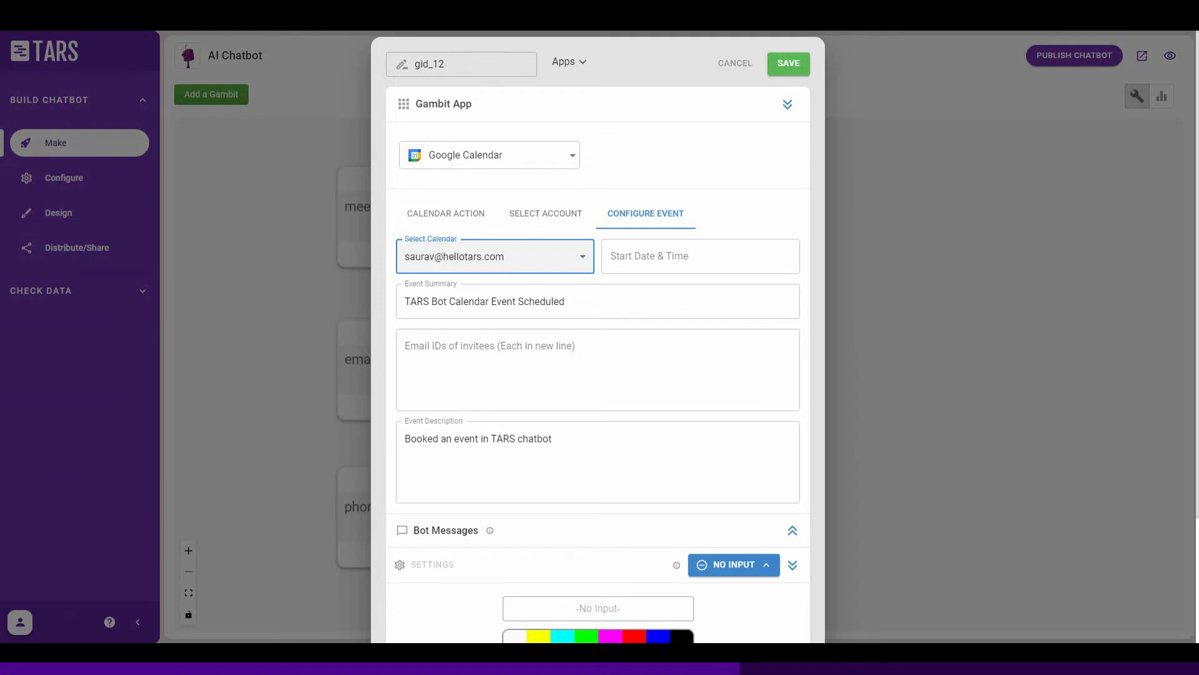
Set the event summary to Tars<>{{ursp.name}} meeting and enter {{ursp.email}} plus the team members' e-mail addresses as invitees
{"action": "left_click", "coordinate": [597, 302]}
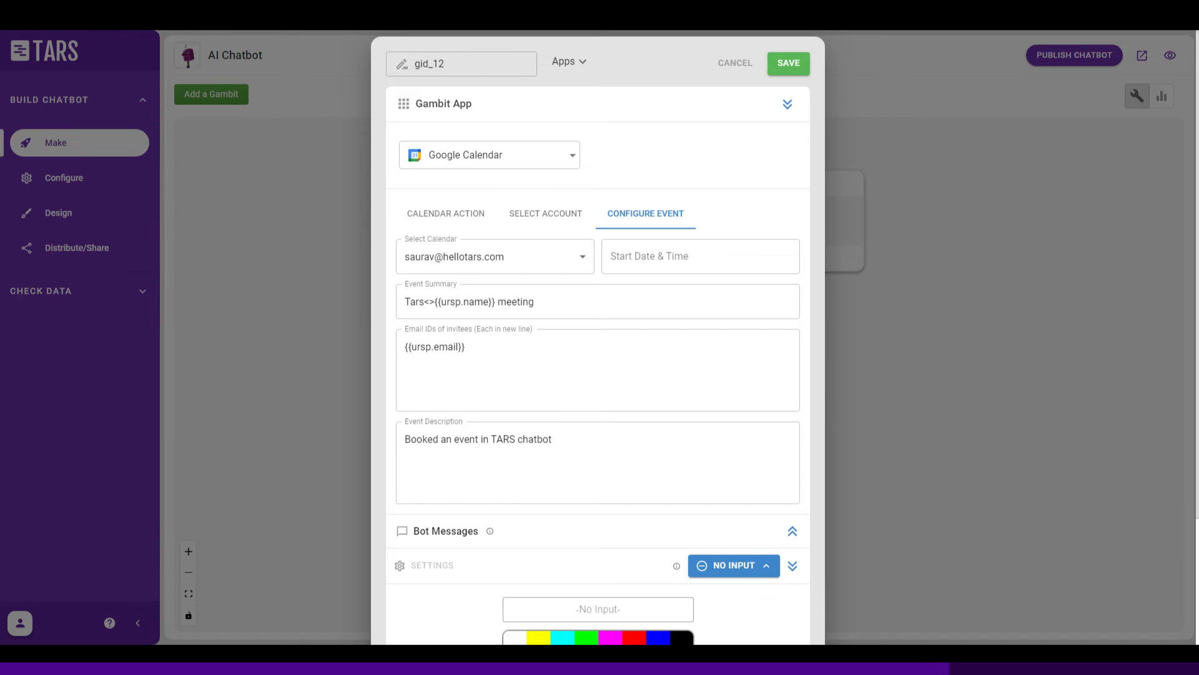
{"action": "key", "text": "ctrl+v"}
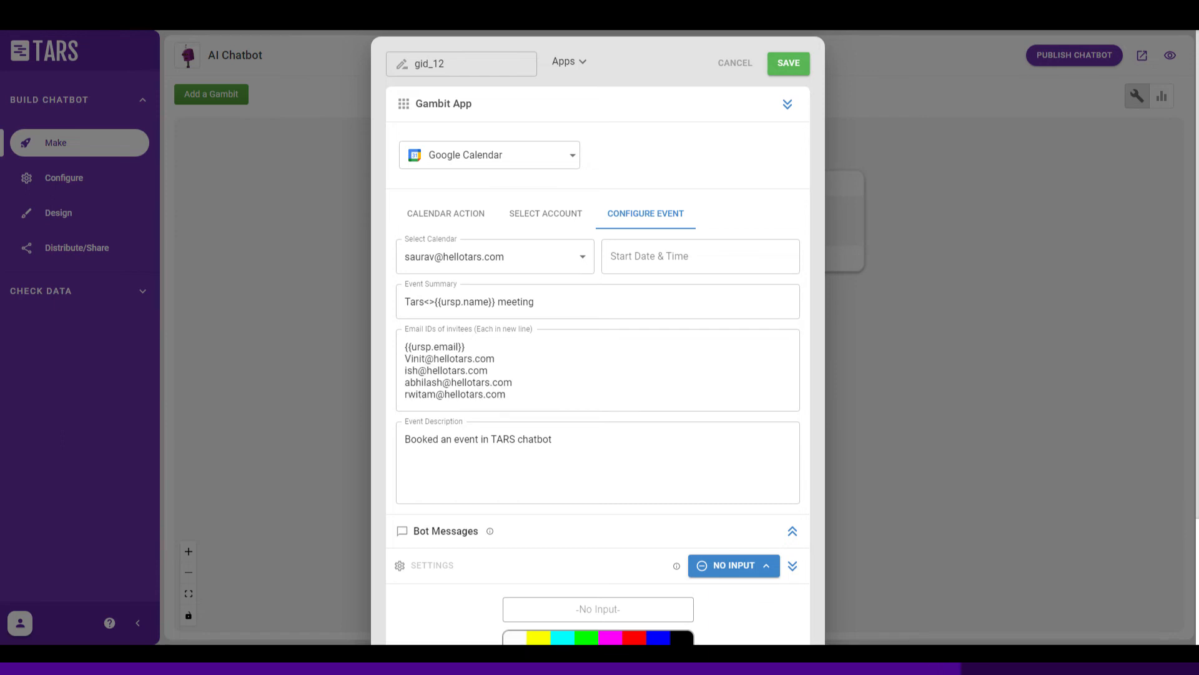